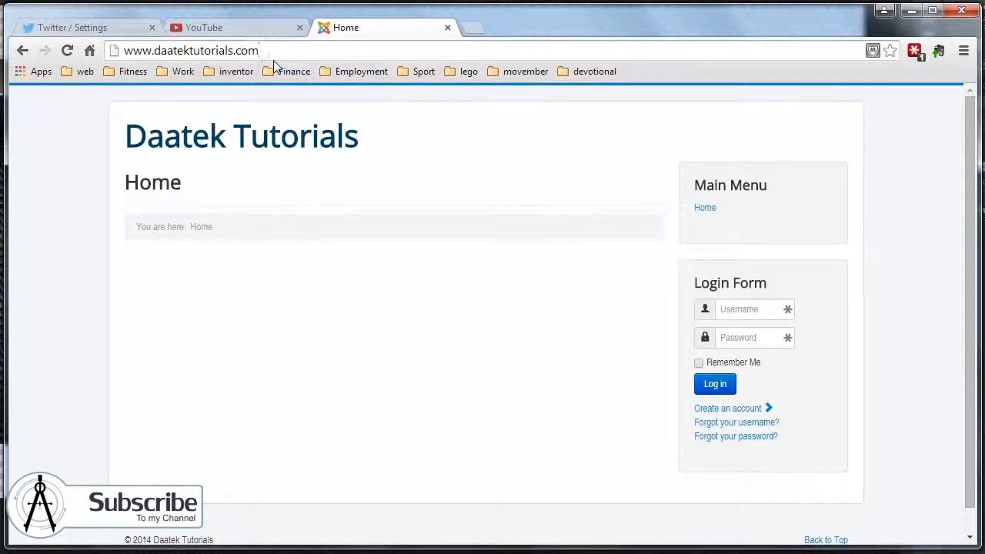
type("/")
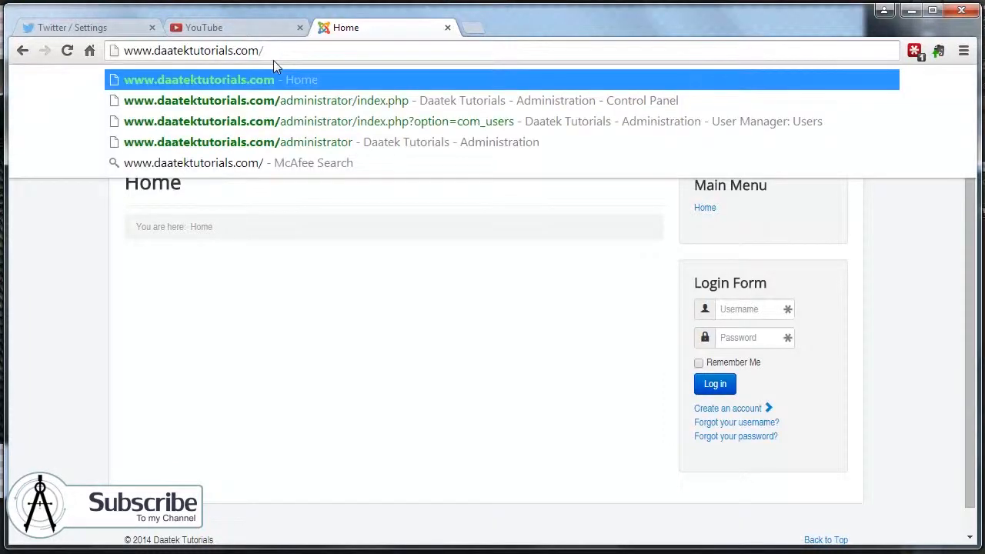
type("administrator")
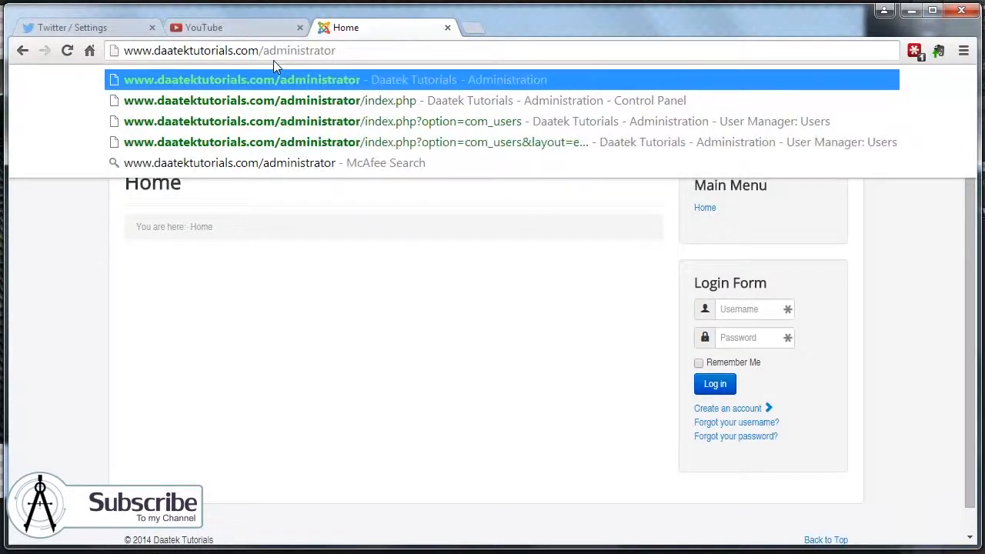
key("Return")
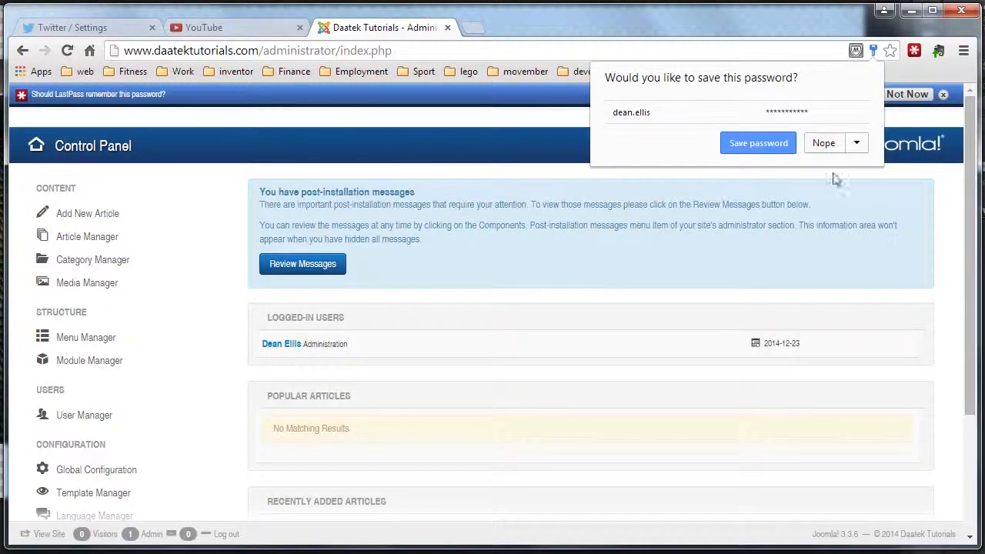
Step: Dismiss both offers to save the password and open the site's Global Configuration
left_click(832, 143)
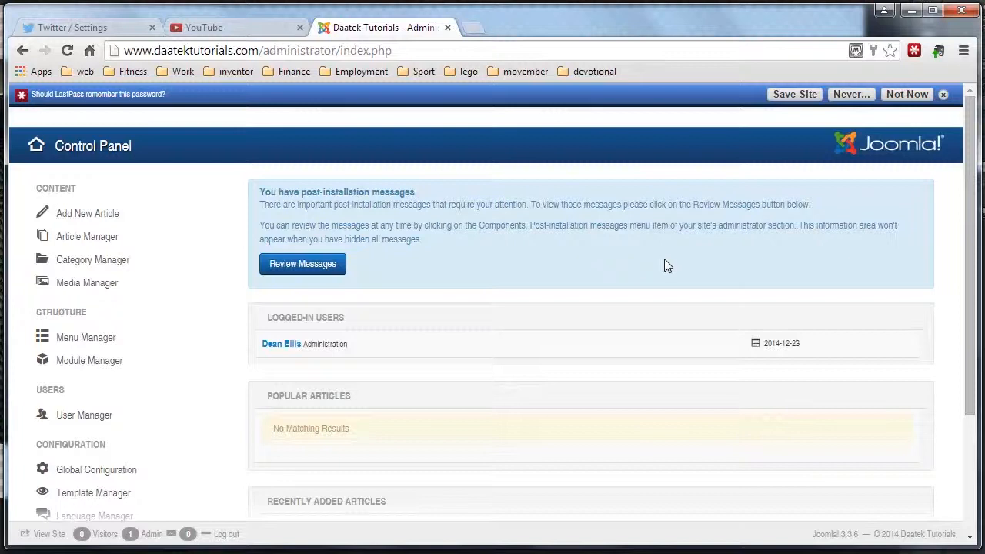
left_click(943, 94)
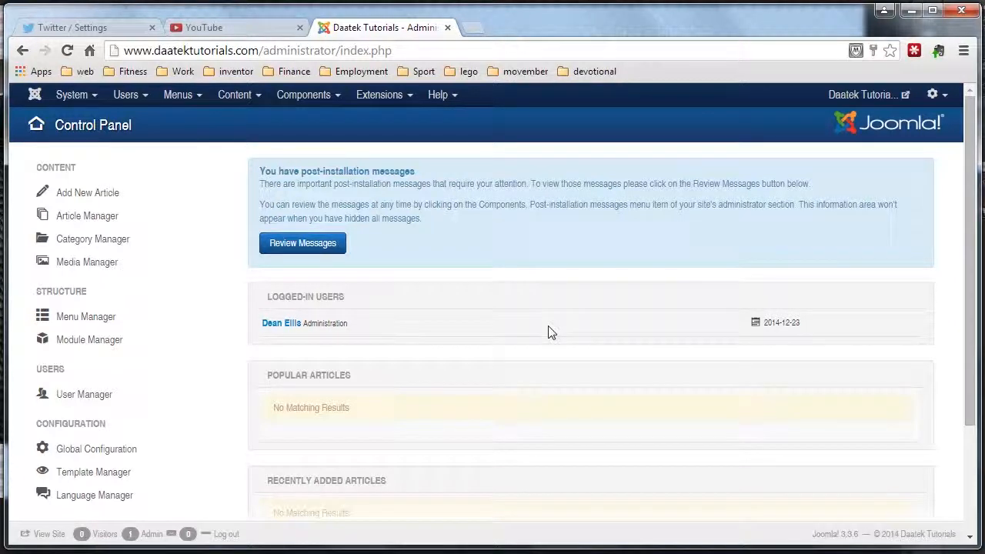
left_click(91, 102)
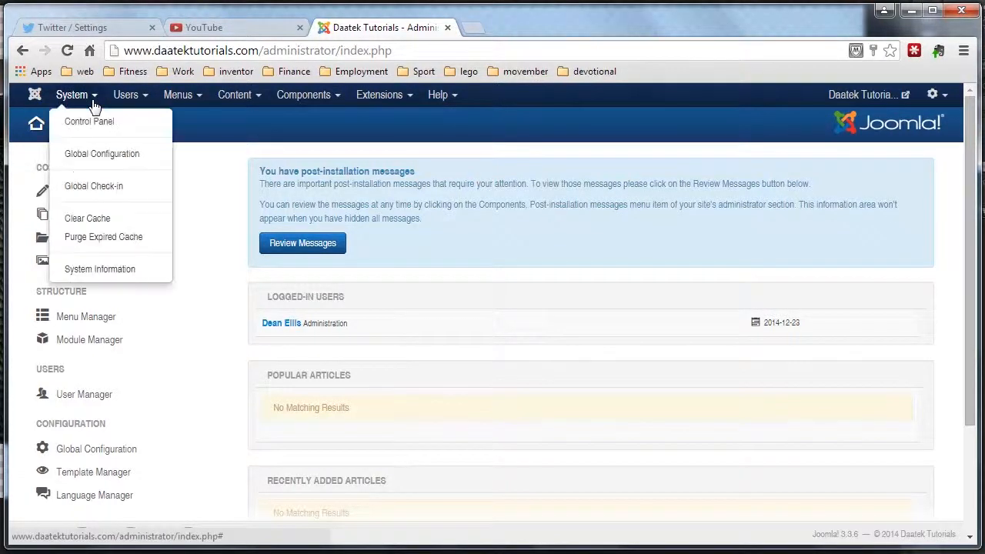
left_click(119, 162)
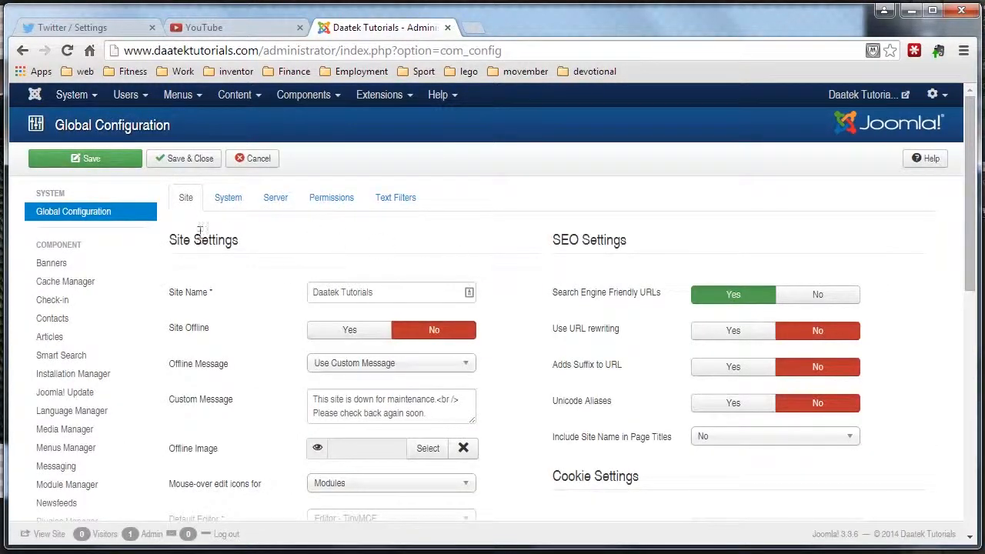
Step: Highlight the site name, and try switching Site Offline to Yes and back to No
left_click_drag(971, 253, 974, 219)
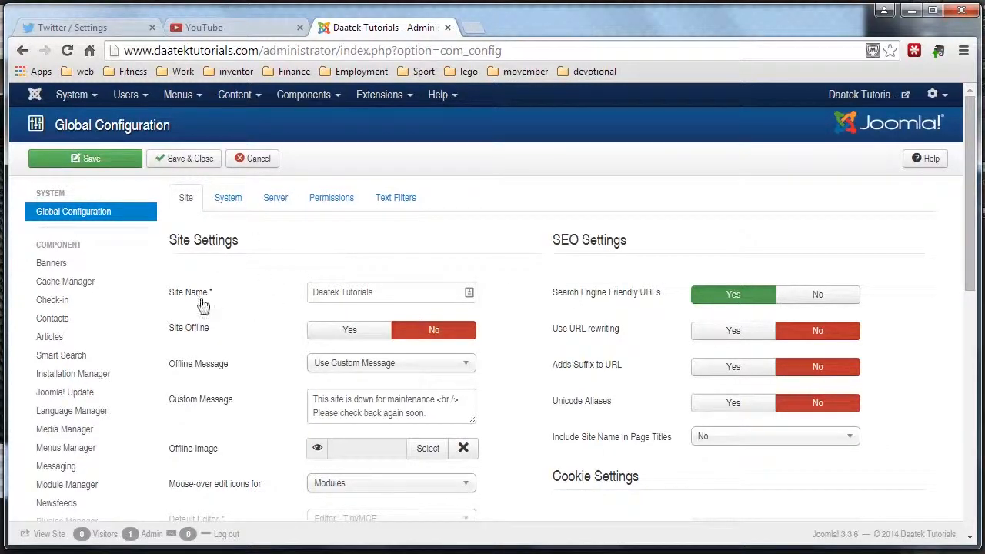
left_click_drag(377, 292, 307, 308)
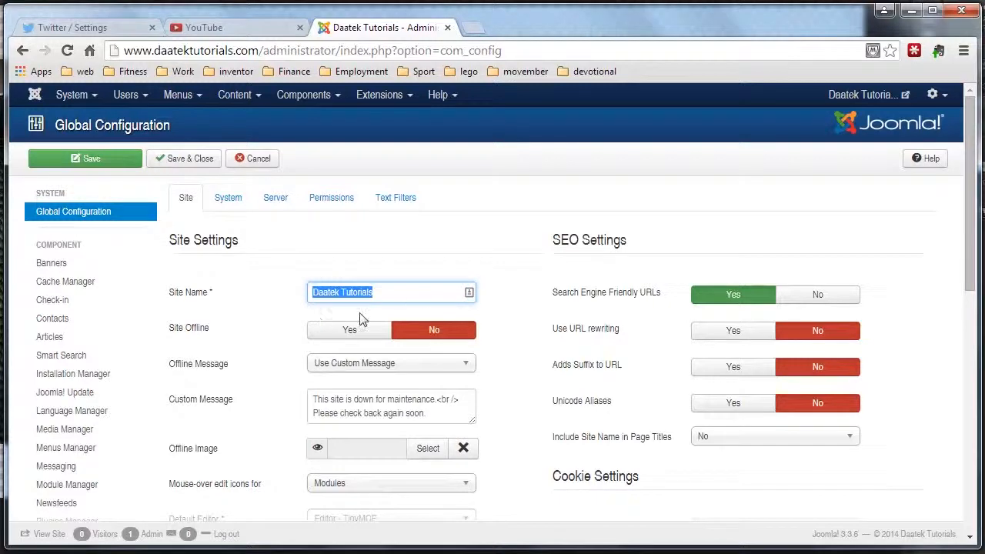
left_click(397, 291)
left_click_drag(397, 291, 309, 290)
mouse_move(173, 338)
left_click(346, 335)
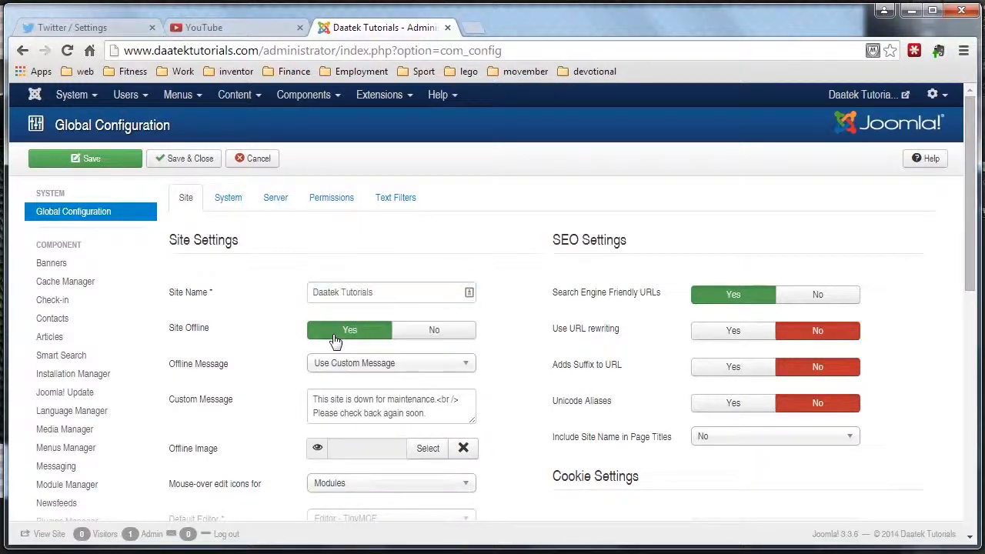
left_click(434, 339)
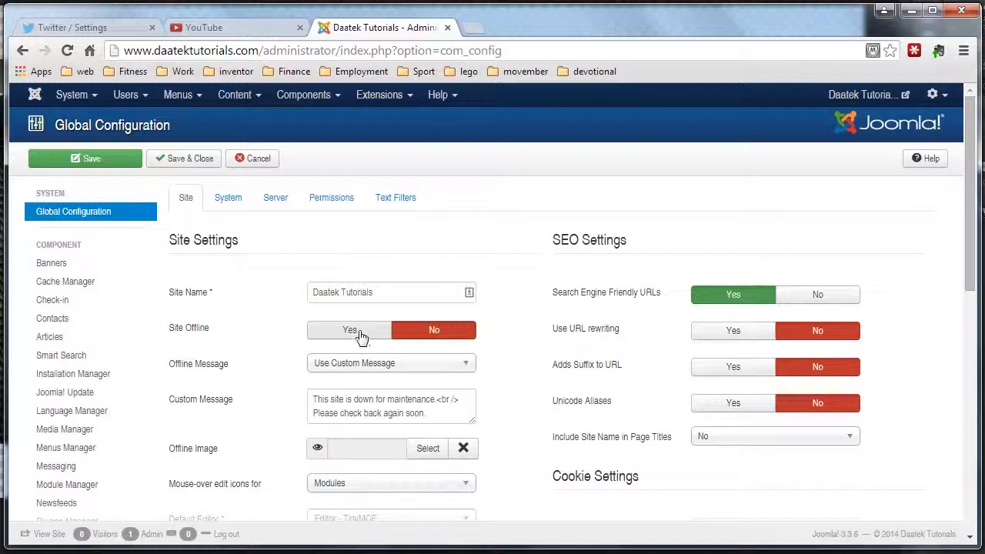
Step: Examine the Offline Message choices, the custom message text and the mouse-over edit icons setting
left_click(468, 372)
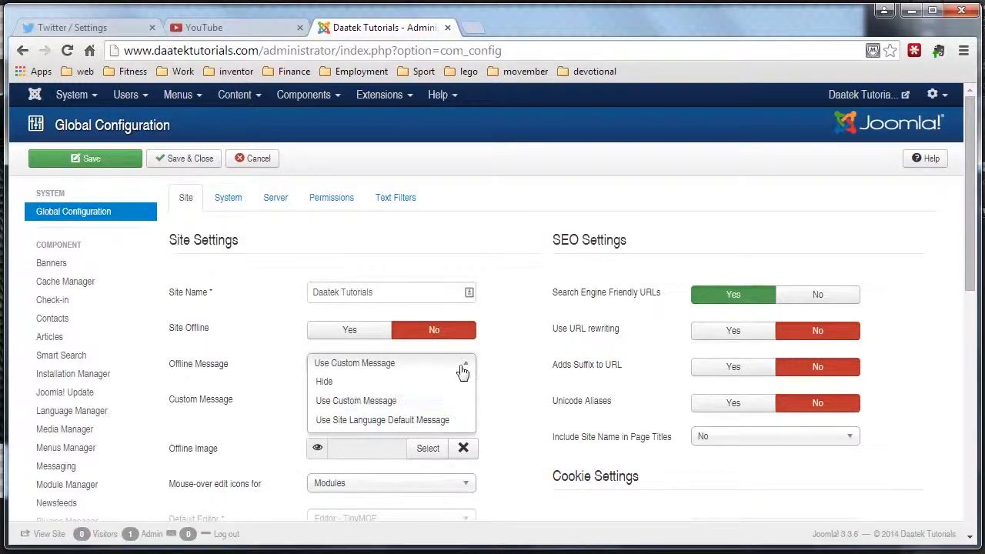
left_click(461, 372)
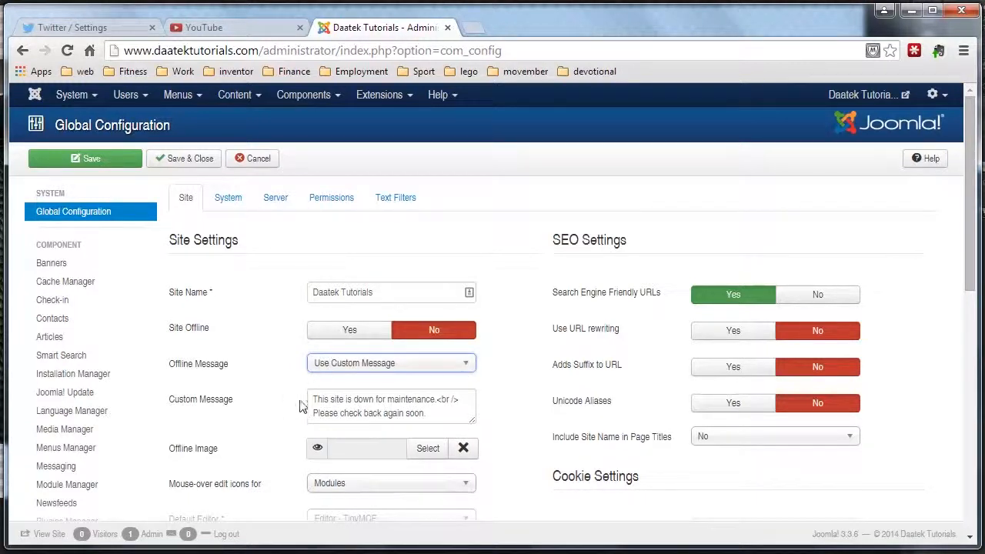
left_click_drag(314, 399, 437, 410)
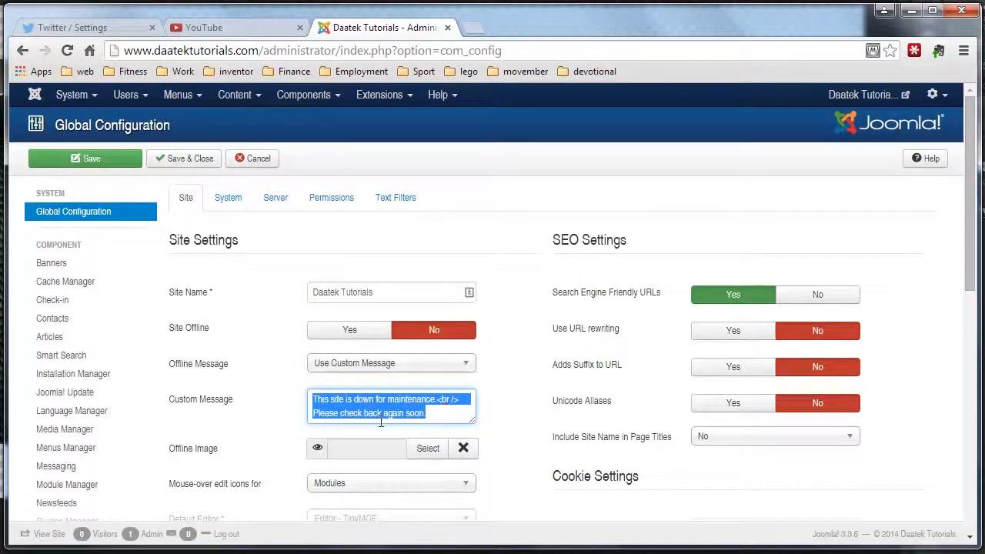
scroll(543, 388, "down", 3)
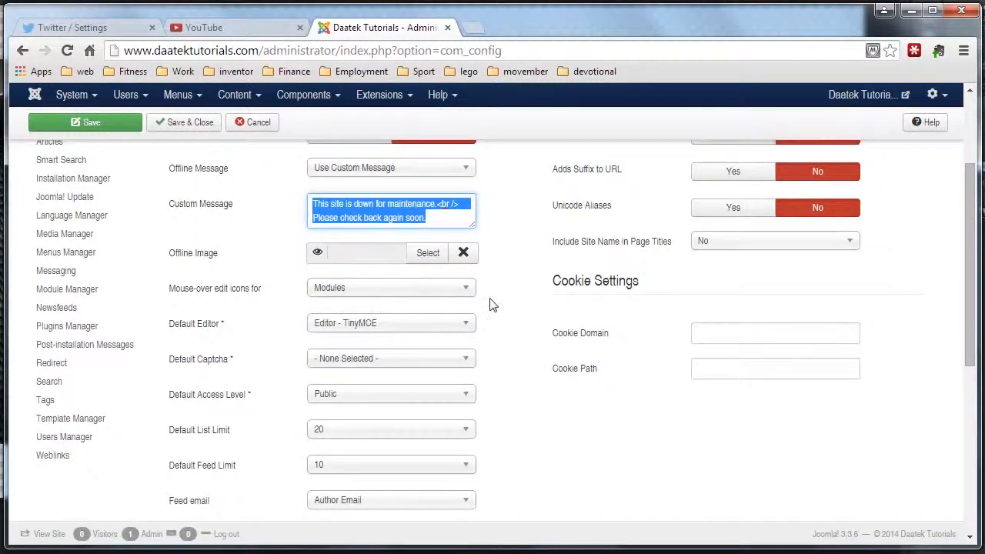
scroll(496, 284, "up", 1)
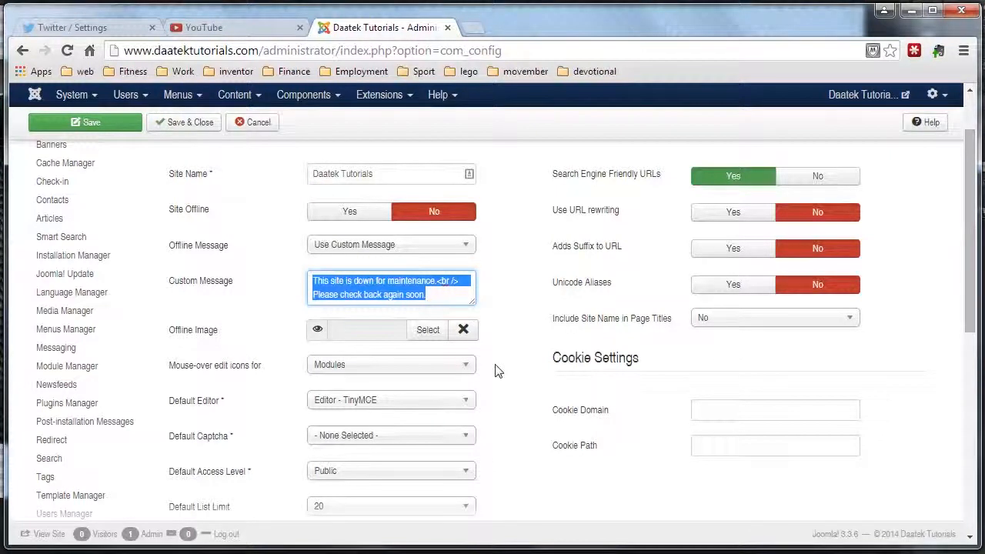
scroll(494, 370, "down", 1)
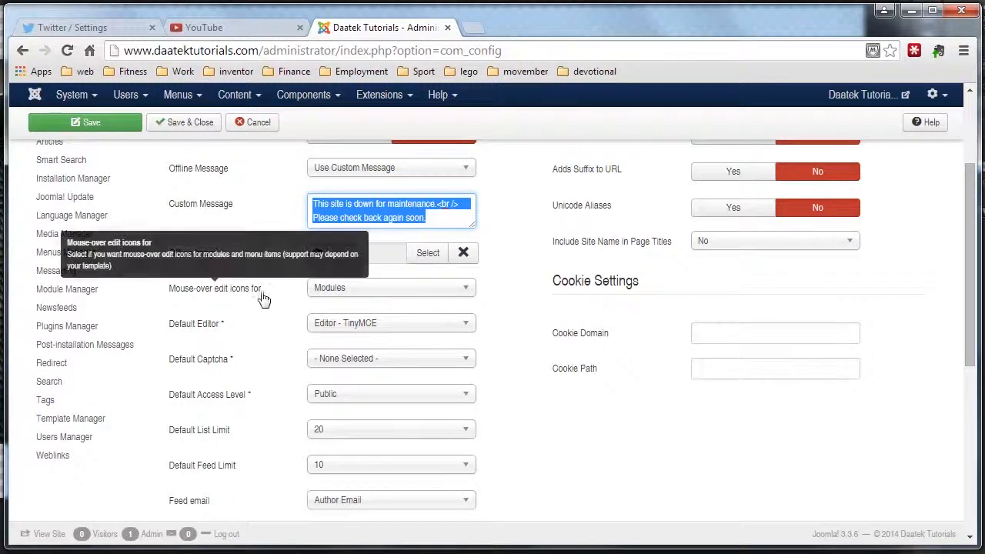
mouse_move(277, 298)
Step: Examine the available Default Editor choices and the Default Captcha and Default Access Level settings
mouse_move(198, 336)
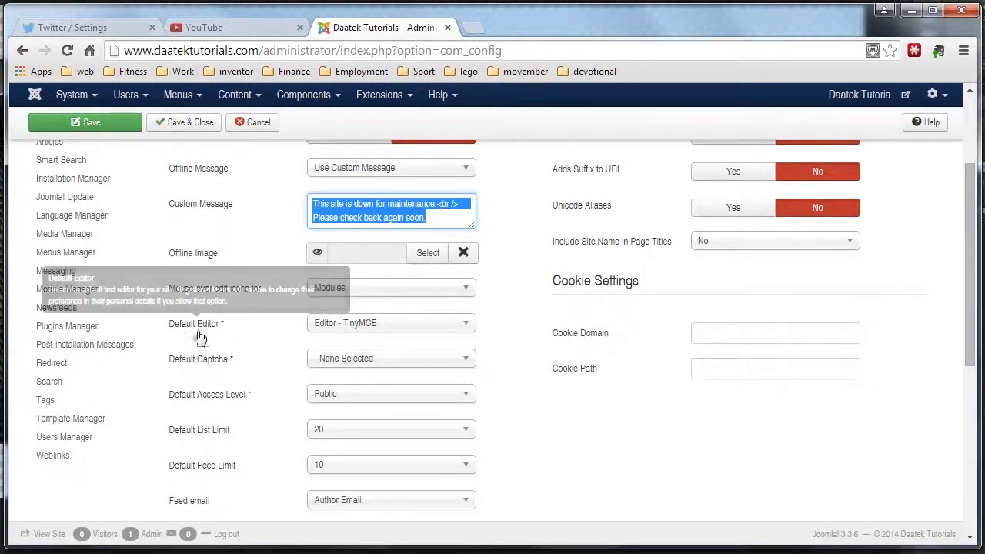
left_click(465, 325)
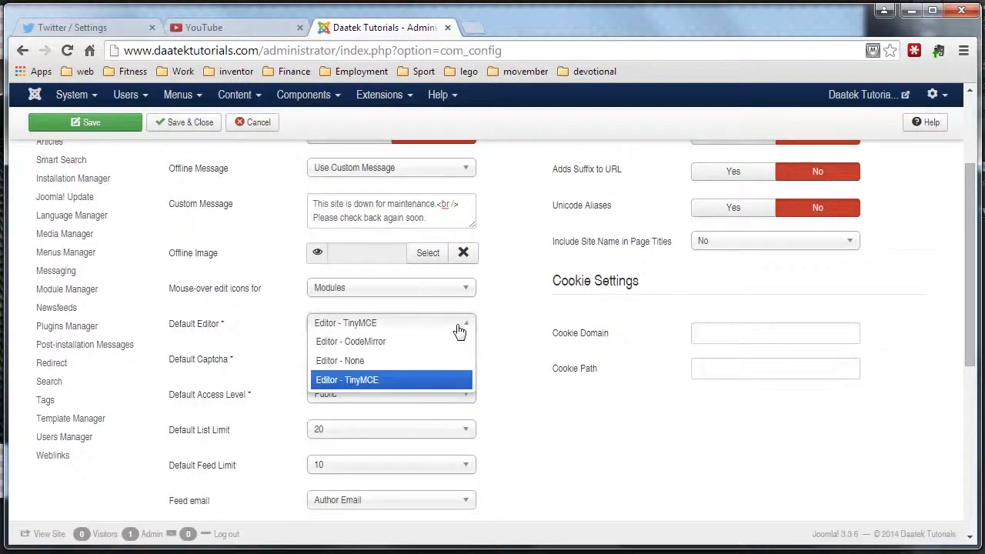
left_click(464, 330)
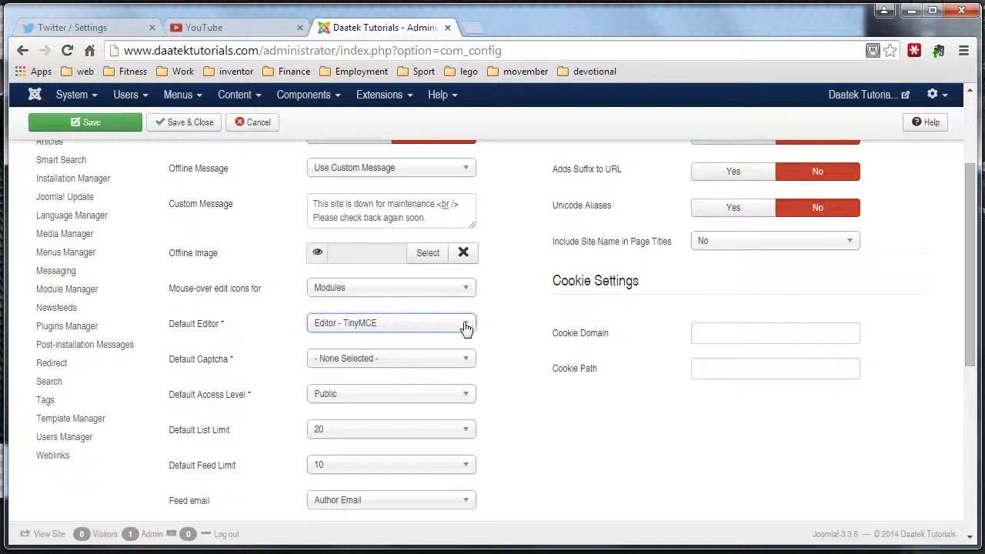
scroll(496, 327, "up", 1)
scroll(495, 327, "down", 1)
scroll(496, 328, "up", 1)
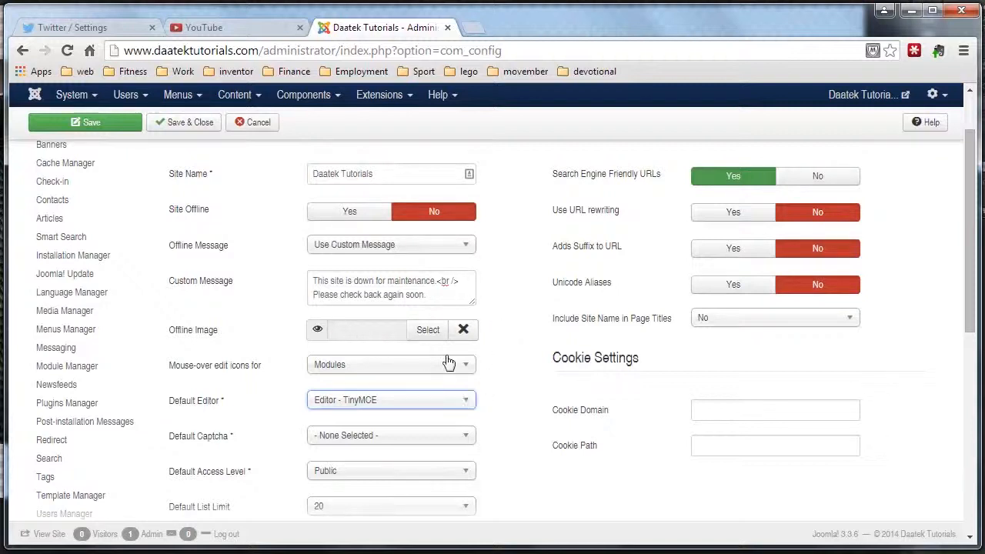
scroll(459, 399, "down", 1)
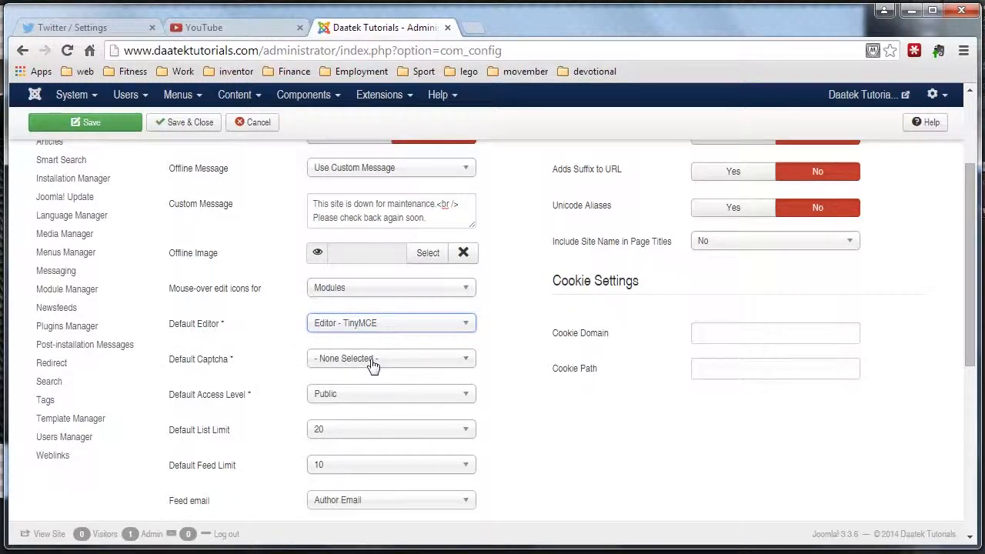
mouse_move(192, 362)
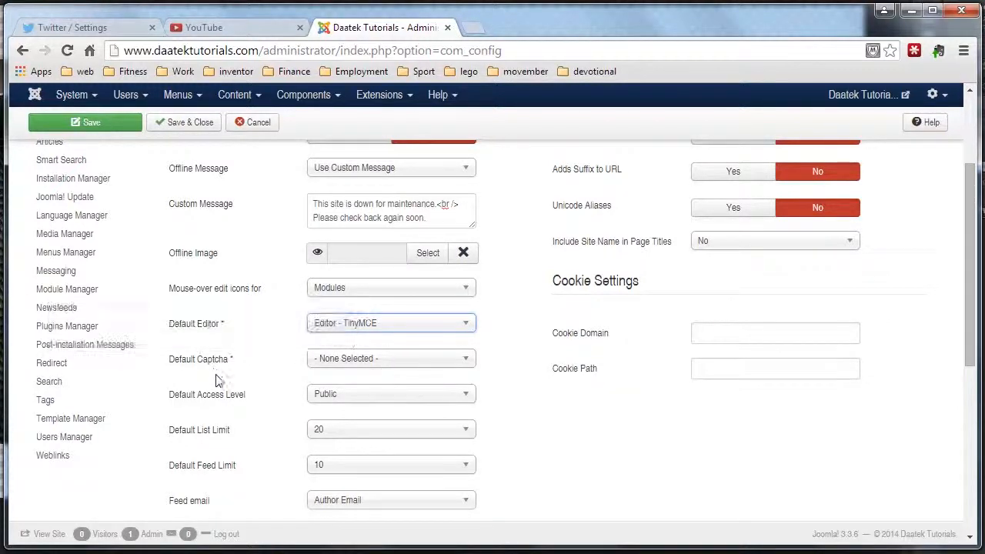
mouse_move(199, 400)
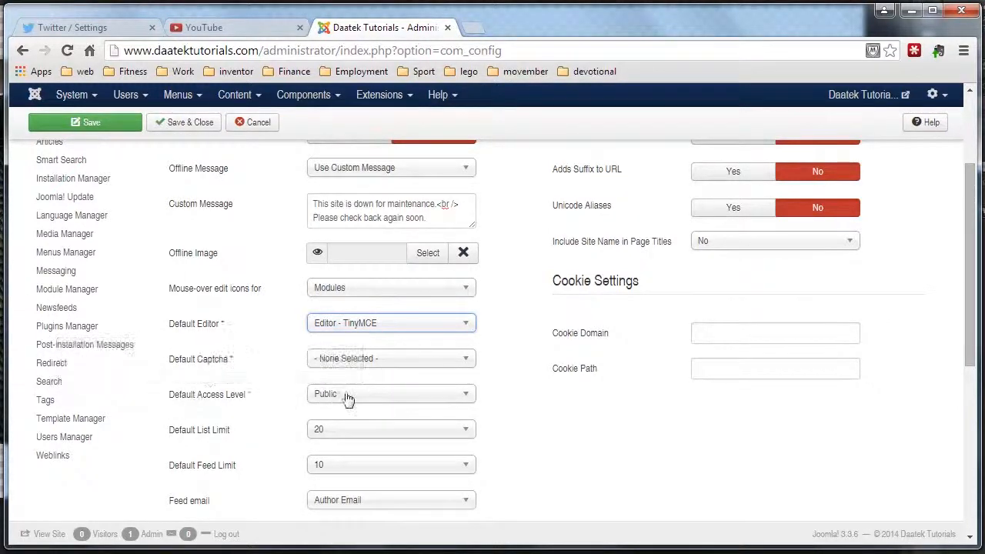
Step: Set the Default List Limit to 30 and the Default Feed Limit to 25
scroll(258, 424, "down", 1)
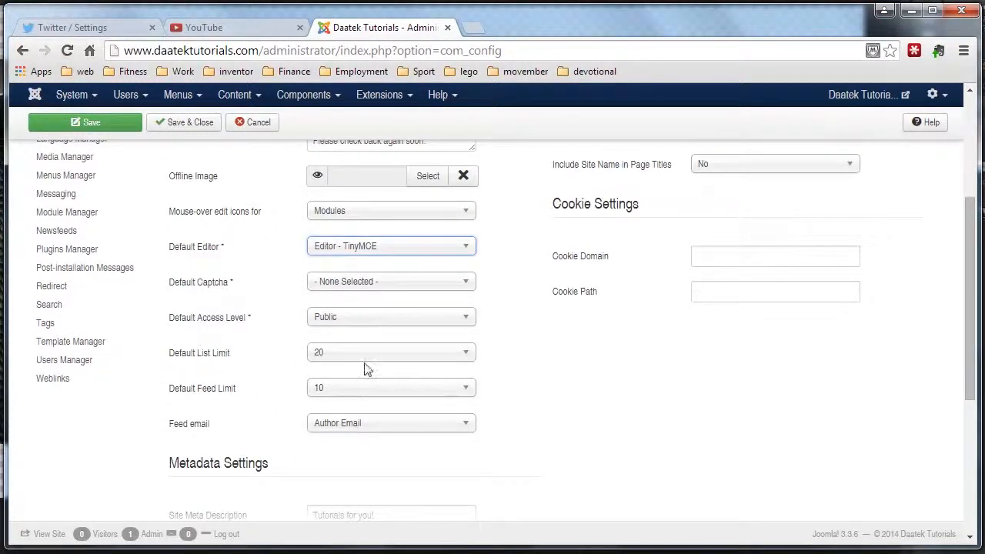
left_click(458, 360)
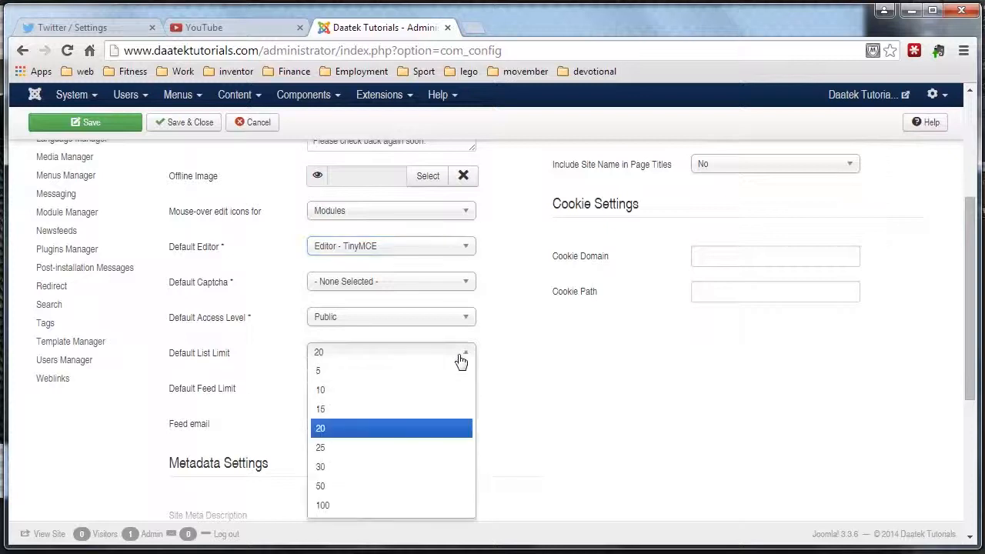
left_click(391, 467)
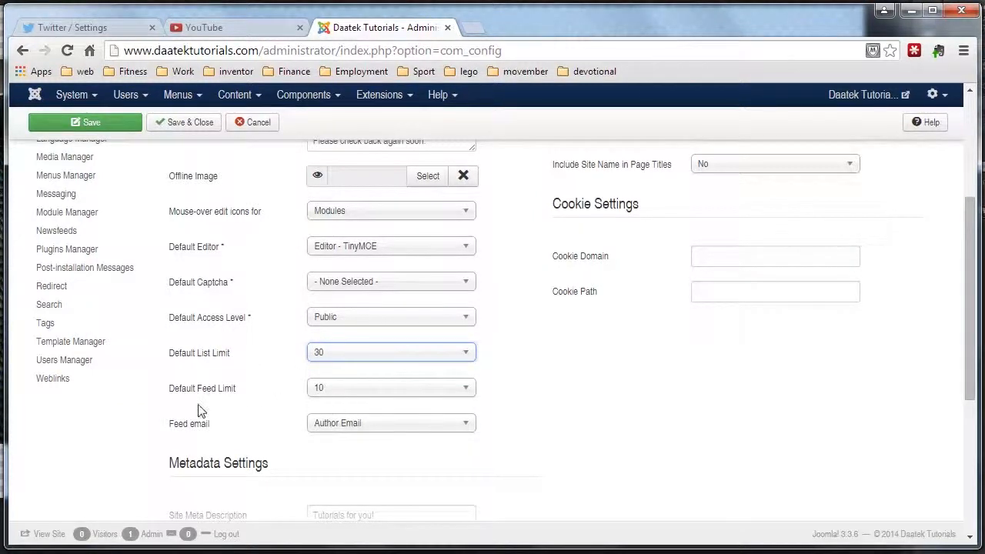
left_click(461, 390)
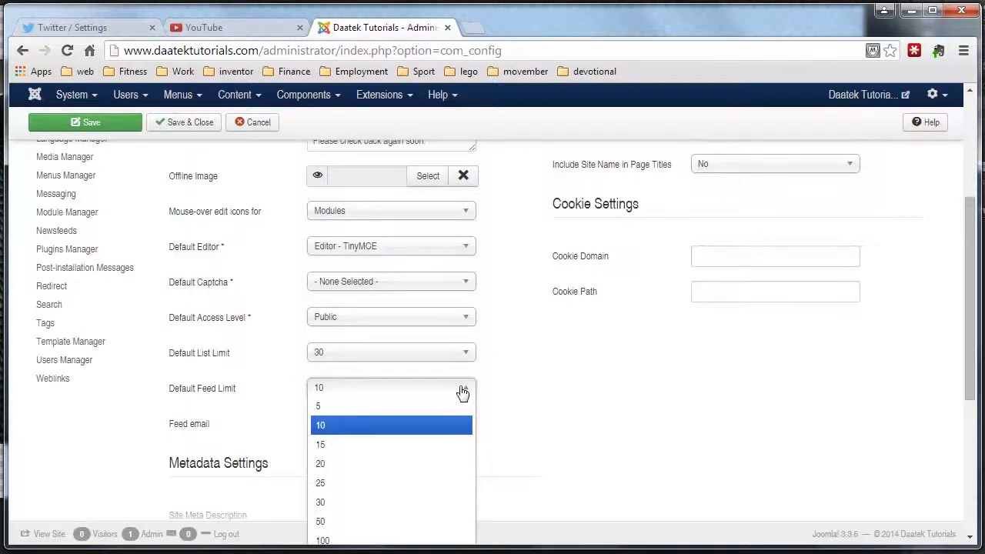
scroll(462, 390, "down", 1)
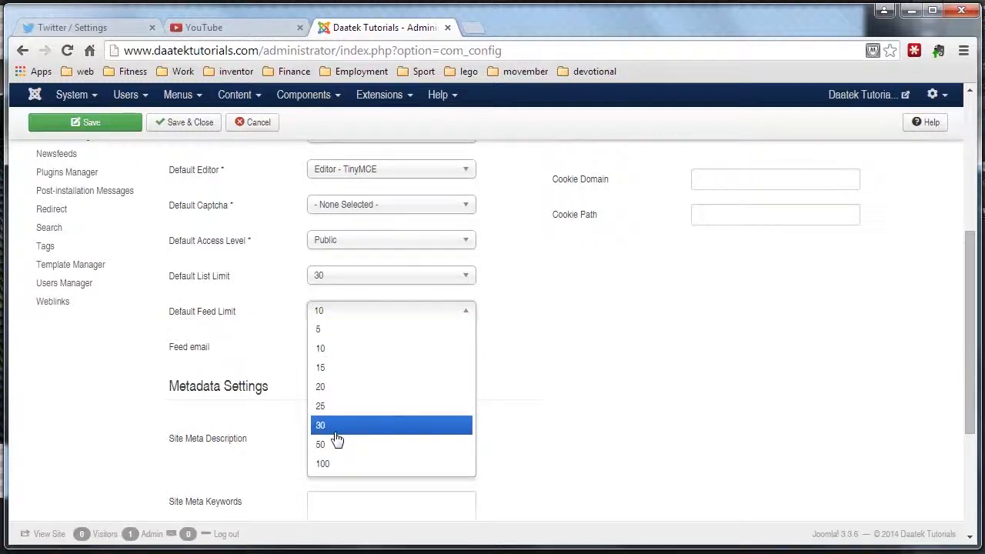
left_click(334, 406)
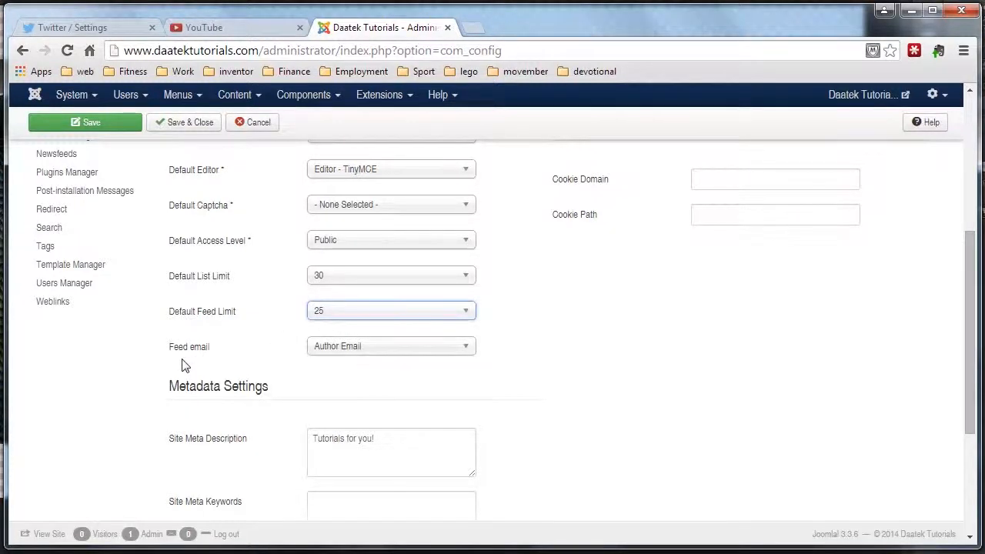
Step: Examine the Feed email choices and the SEO settings for the site's URLs
left_click(457, 352)
left_click(452, 357)
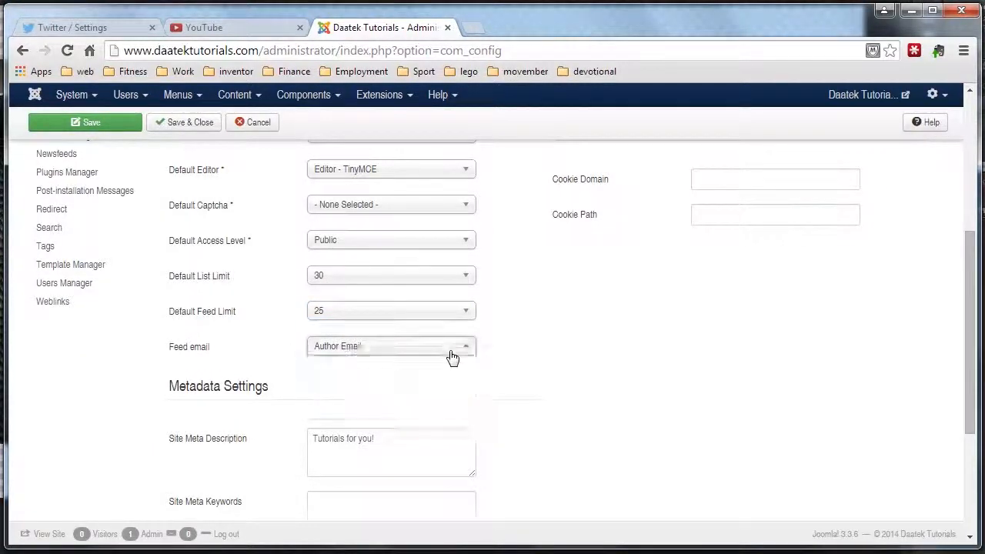
scroll(468, 409, "up", 5)
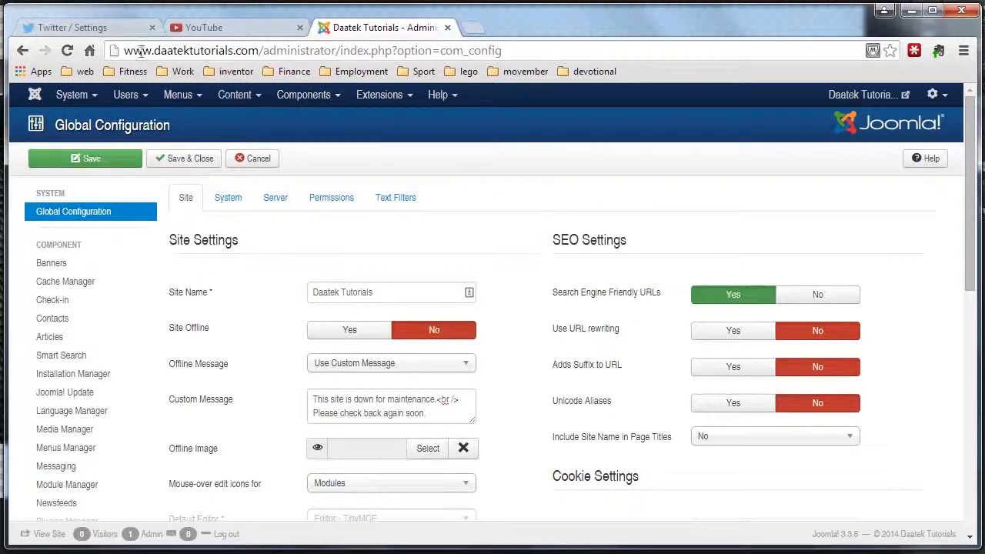
left_click_drag(123, 52, 235, 51)
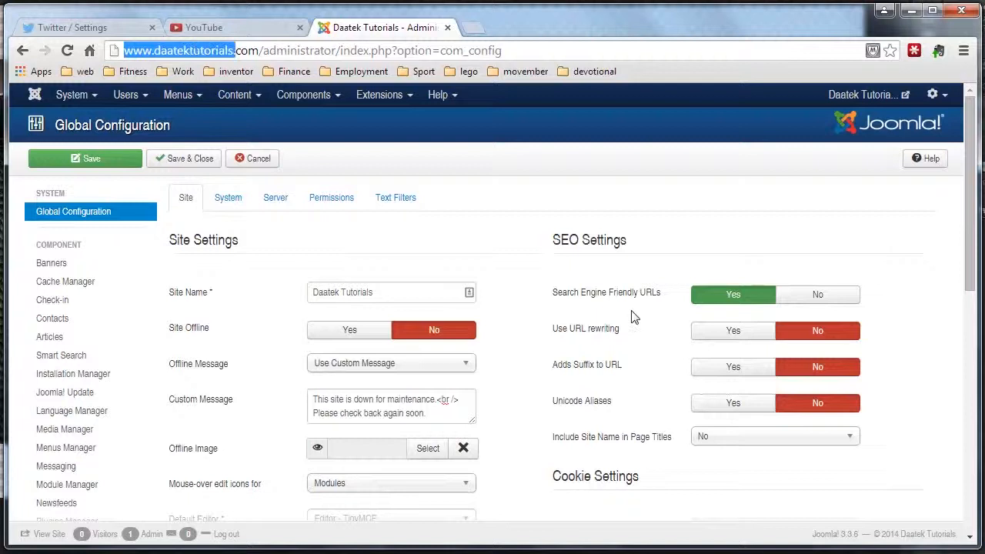
mouse_move(571, 334)
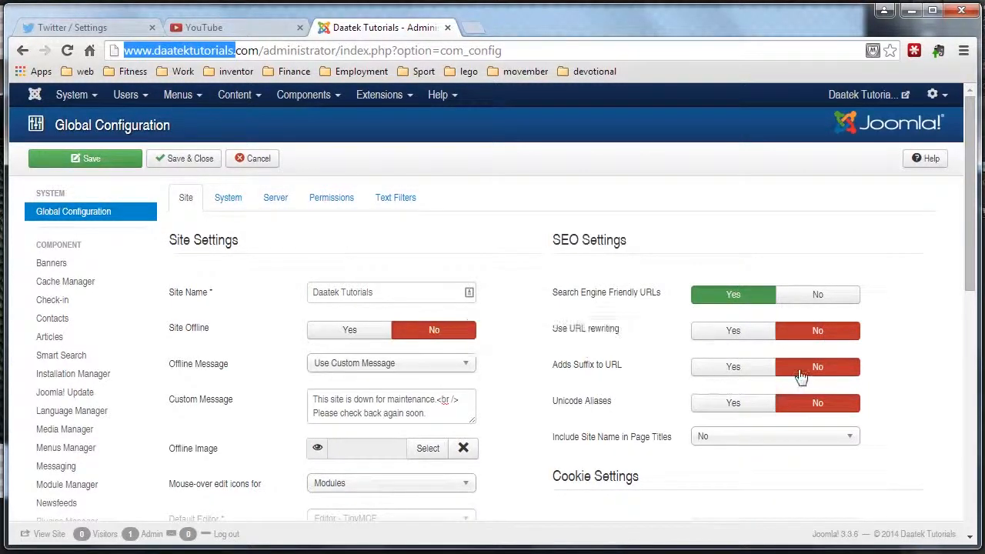
scroll(677, 363, "down", 3)
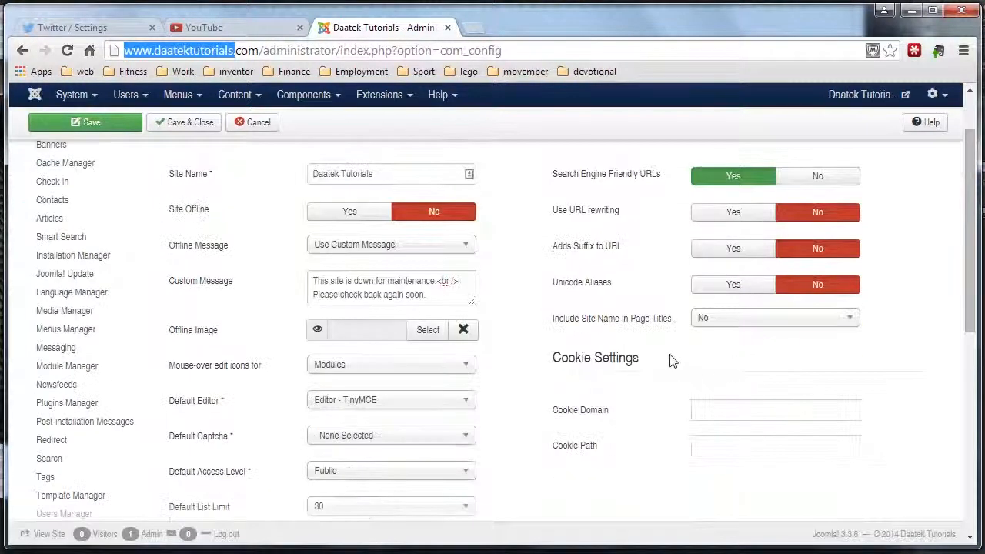
Step: Examine the Unicode Aliases option, the Cookie Settings and the site's meta description and keywords fields
mouse_move(627, 286)
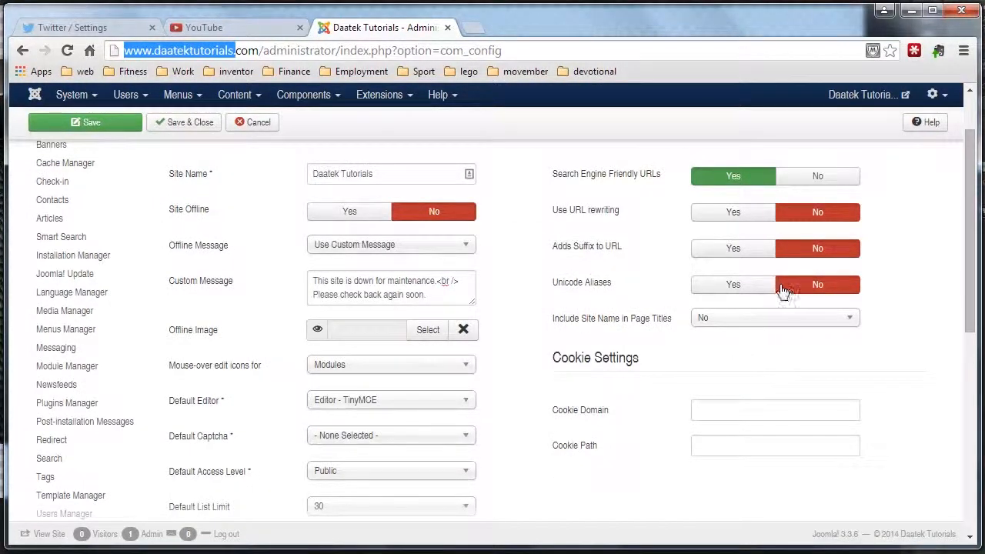
mouse_move(589, 287)
scroll(740, 323, "down", 1)
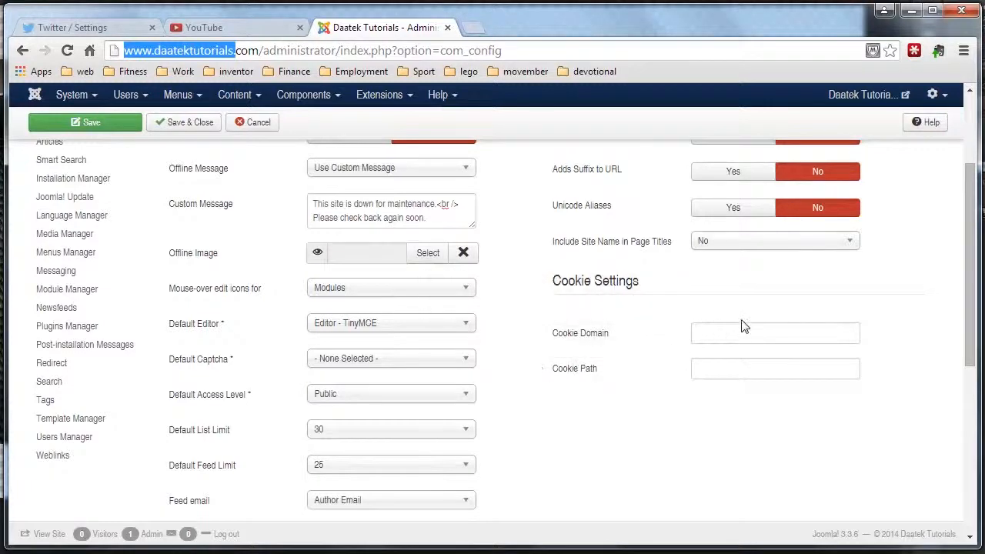
scroll(606, 352, "down", 3)
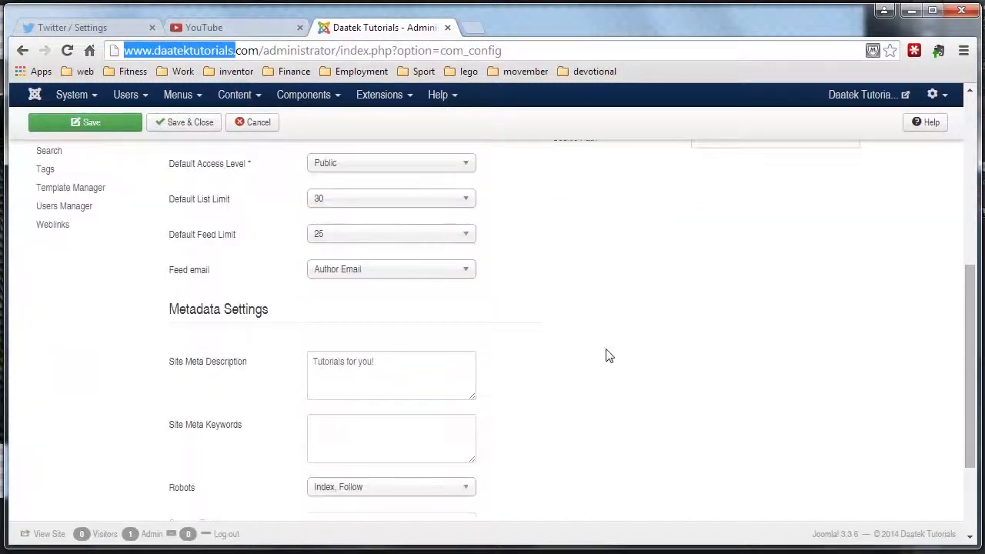
scroll(608, 356, "down", 2)
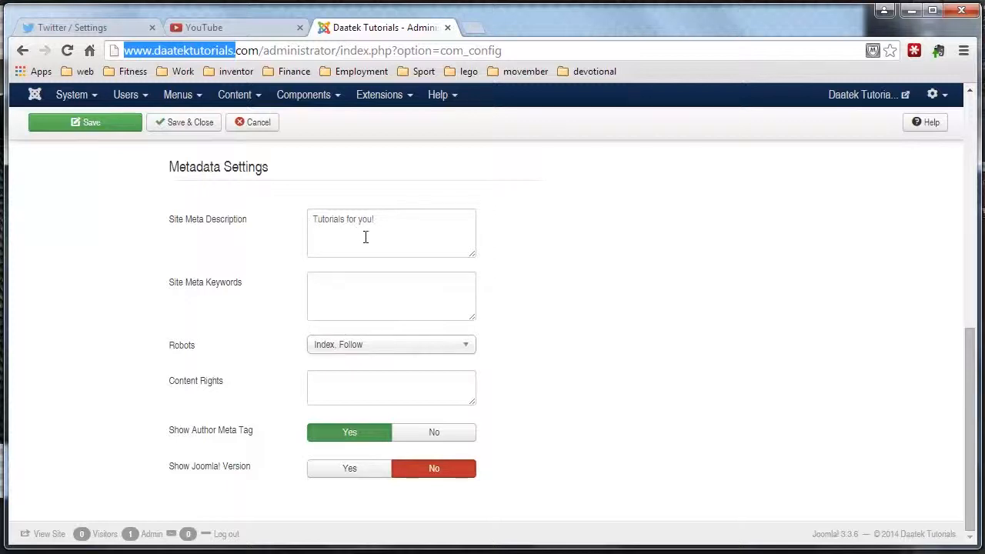
scroll(510, 268, "up", 2)
scroll(510, 269, "down", 2)
Step: Examine the available Robots choices and the Content Rights field in the Metadata Settings
left_click(460, 350)
left_click(461, 353)
left_click(460, 353)
left_click(451, 351)
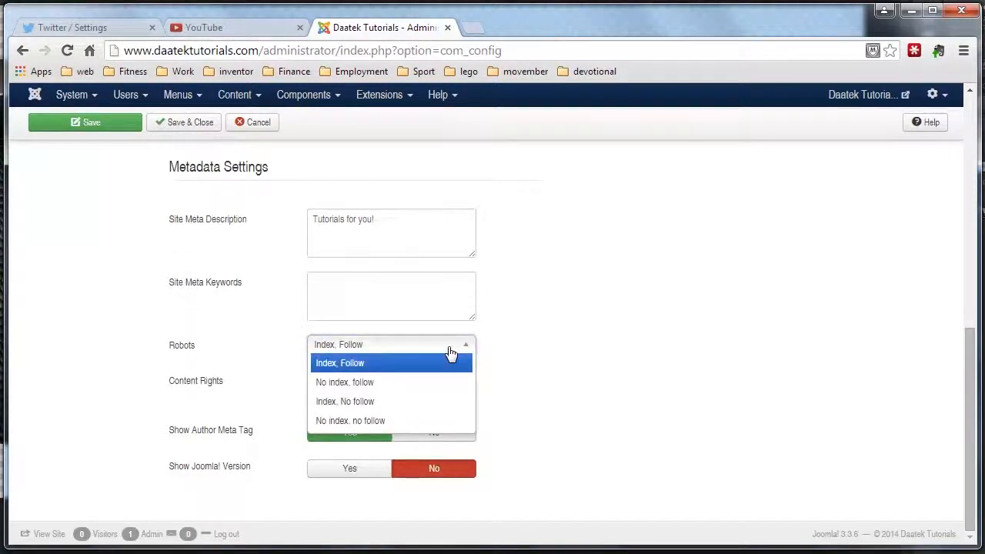
left_click(451, 352)
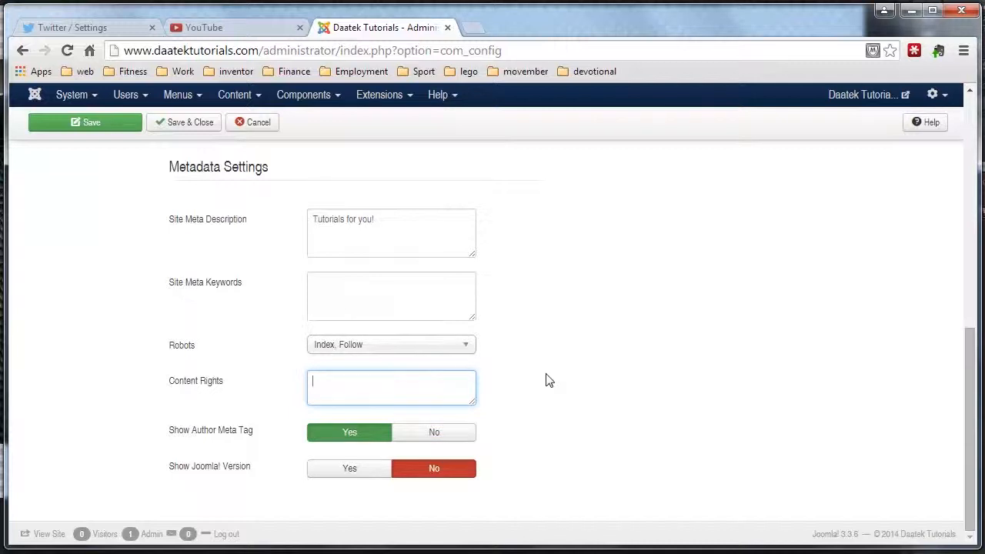
mouse_move(204, 387)
Step: Review the Site settings once more, from the site name through the default, SEO, cookie and metadata options
scroll(496, 471, "up", 4)
scroll(496, 472, "down", 4)
scroll(538, 431, "up", 3)
scroll(646, 292, "up", 2)
scroll(656, 318, "down", 2)
scroll(658, 318, "up", 5)
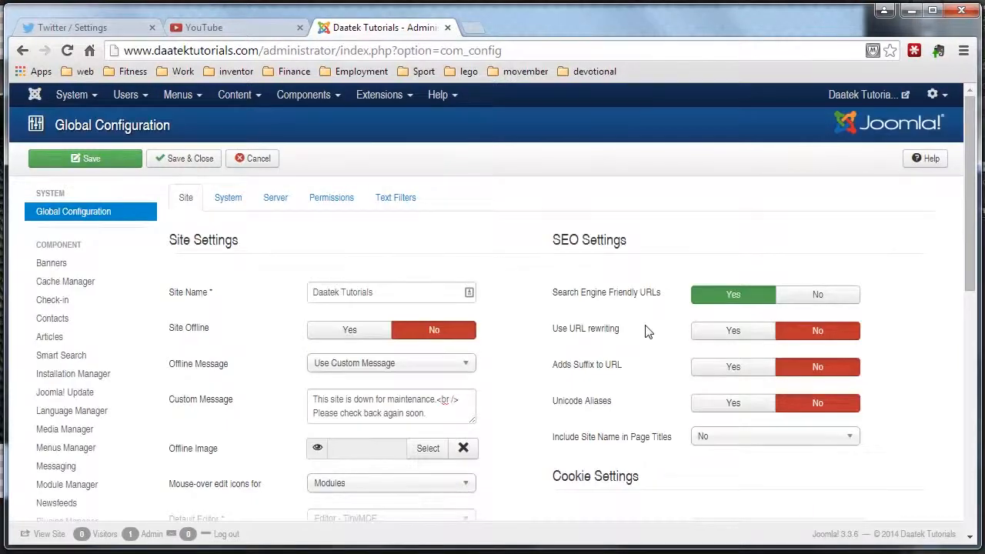
scroll(216, 254, "down", 4)
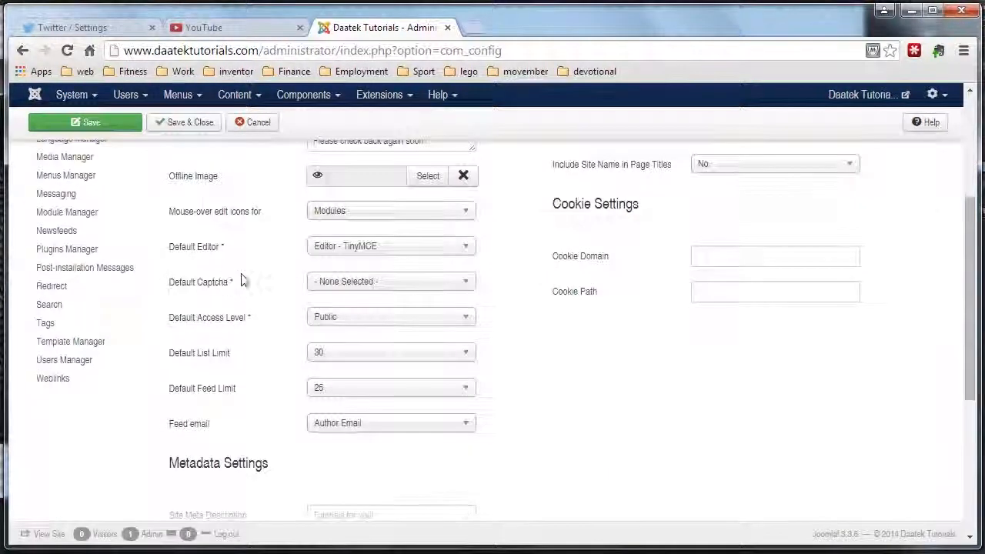
scroll(254, 284, "up", 4)
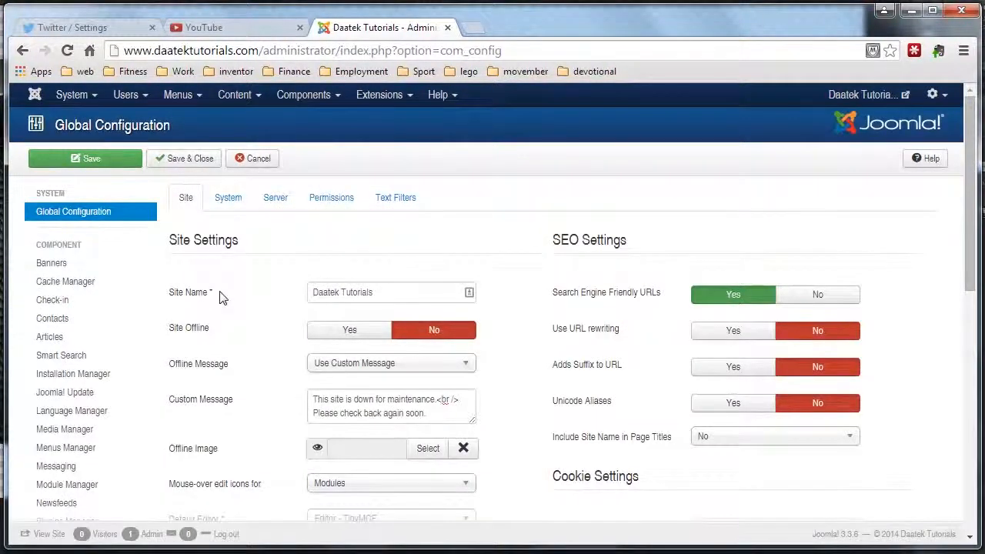
scroll(249, 287, "down", 2)
left_click_drag(386, 170, 286, 177)
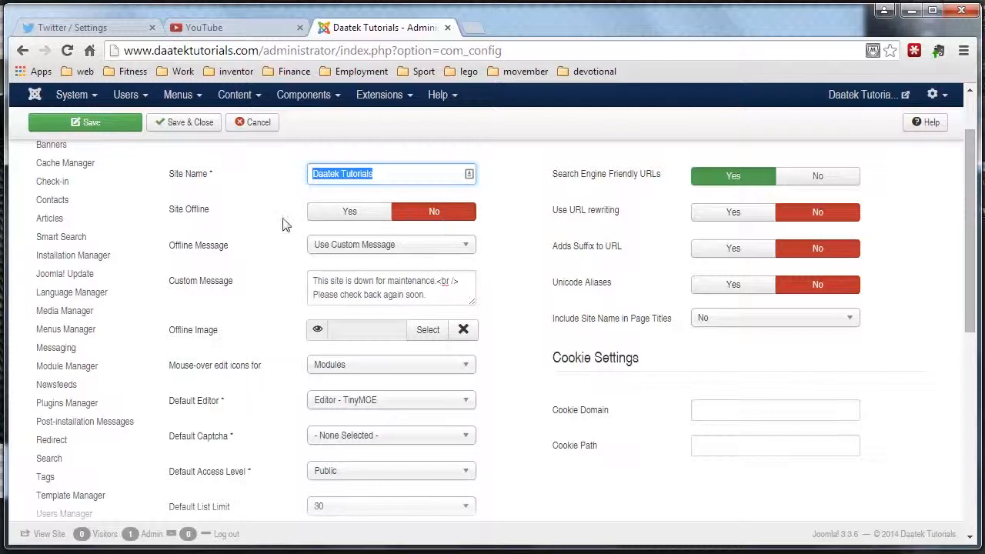
scroll(485, 351, "down", 1)
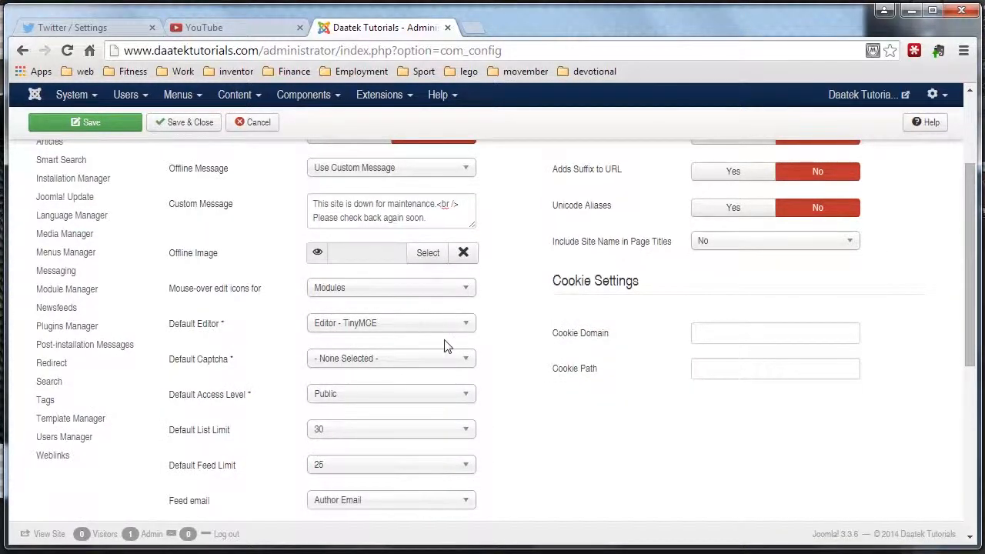
scroll(562, 408, "down", 1)
scroll(562, 407, "up", 4)
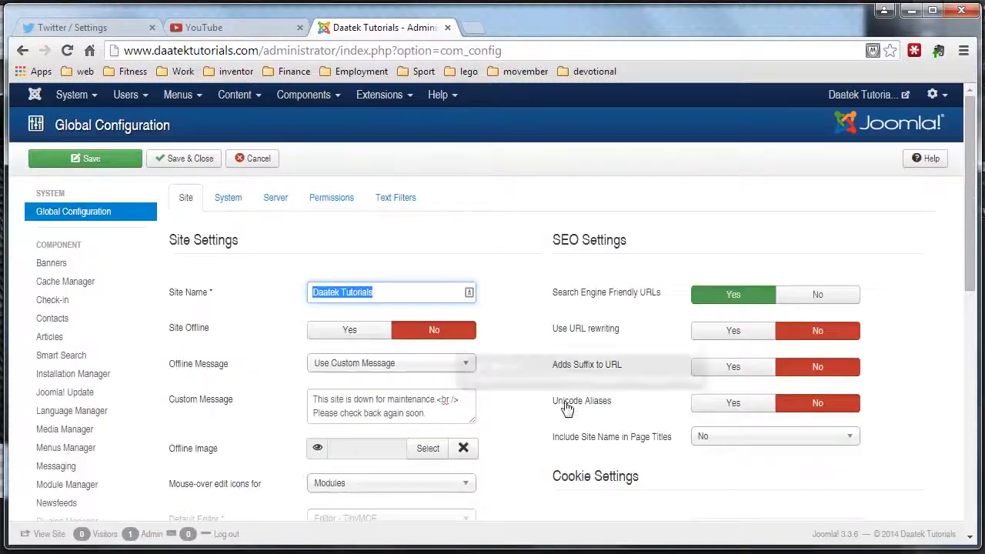
scroll(556, 359, "down", 1)
scroll(556, 307, "up", 1)
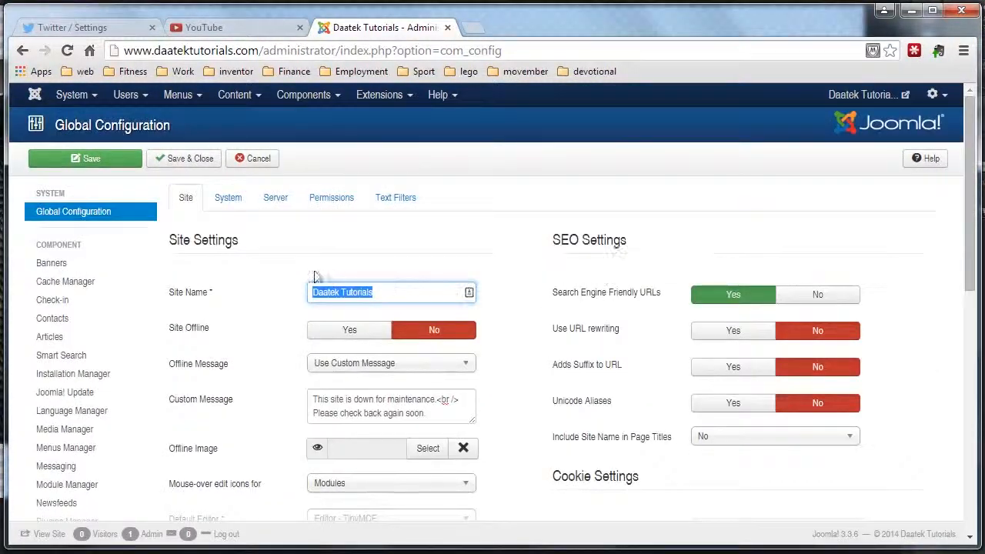
Step: Open the System settings and examine the log folder path, help server, debug, cache and session options
left_click(227, 200)
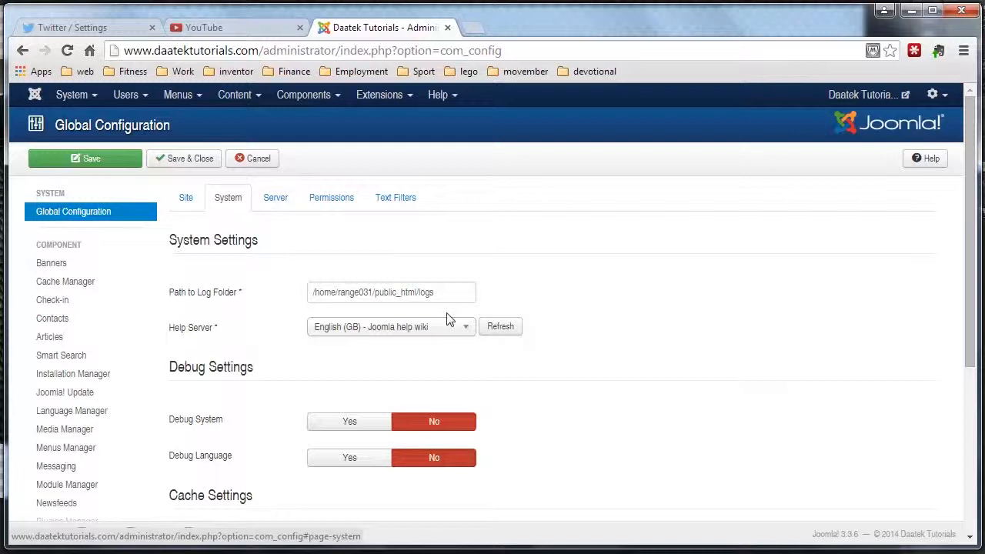
scroll(326, 339, "down", 2)
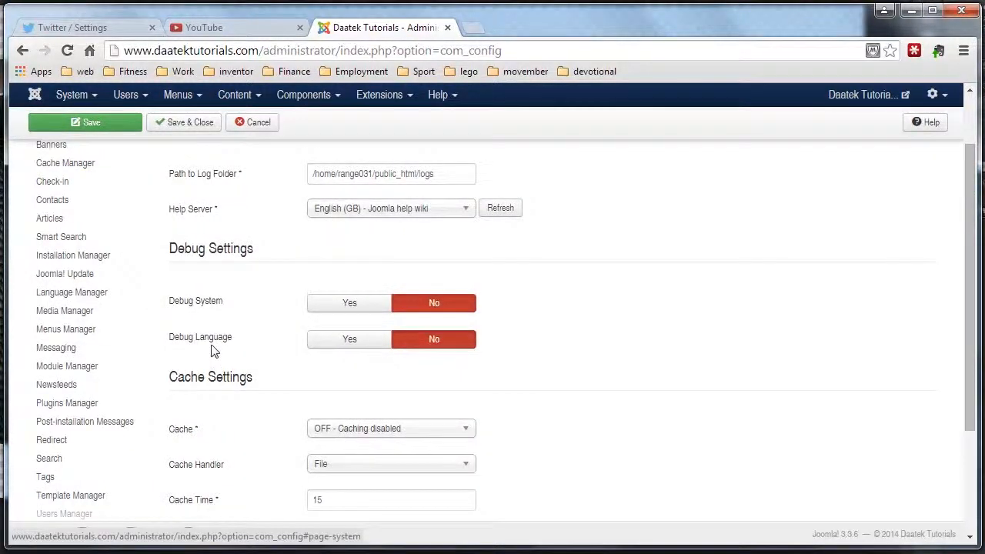
scroll(290, 334, "down", 1)
scroll(290, 336, "down", 1)
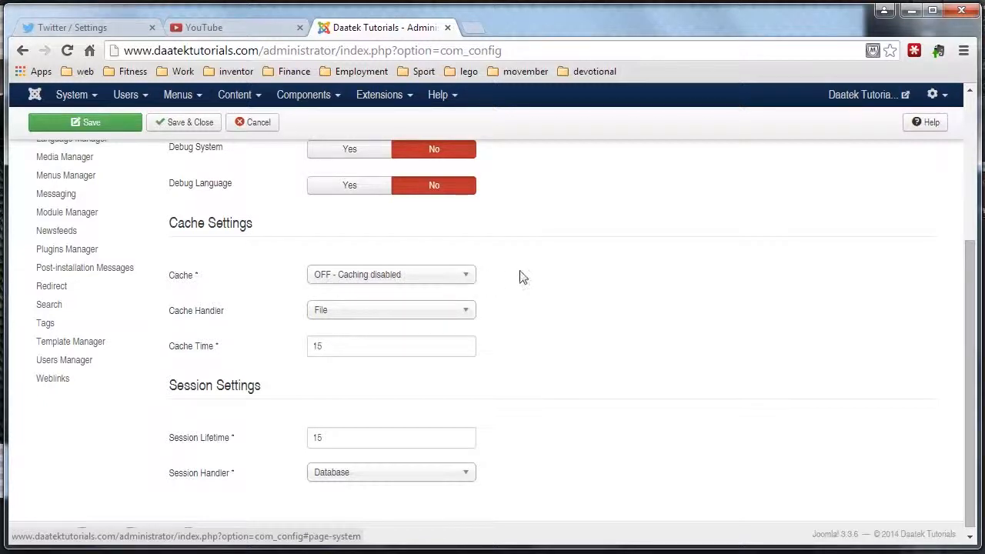
scroll(520, 277, "down", 1)
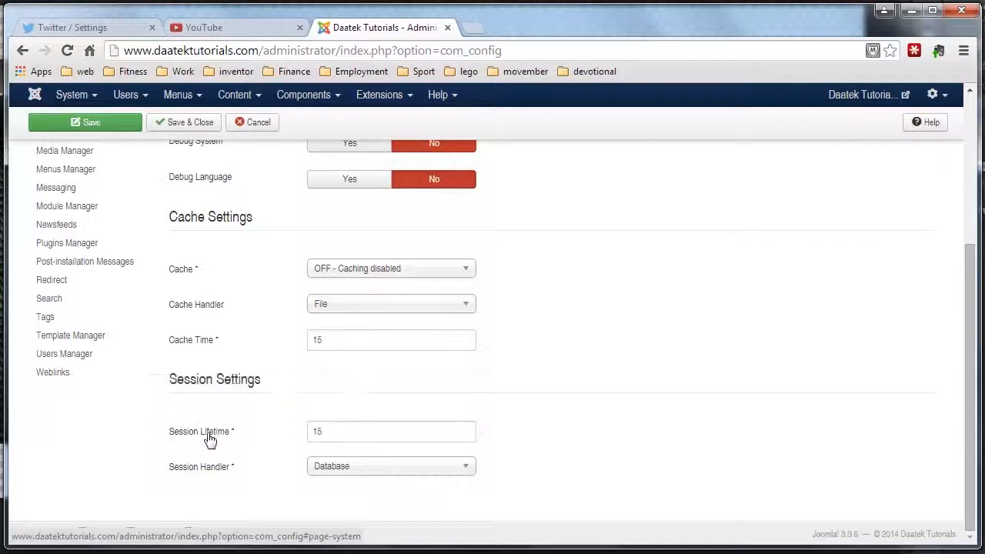
Step: Set the Session Lifetime to 60 in the Session Settings
left_click_drag(330, 436, 303, 433)
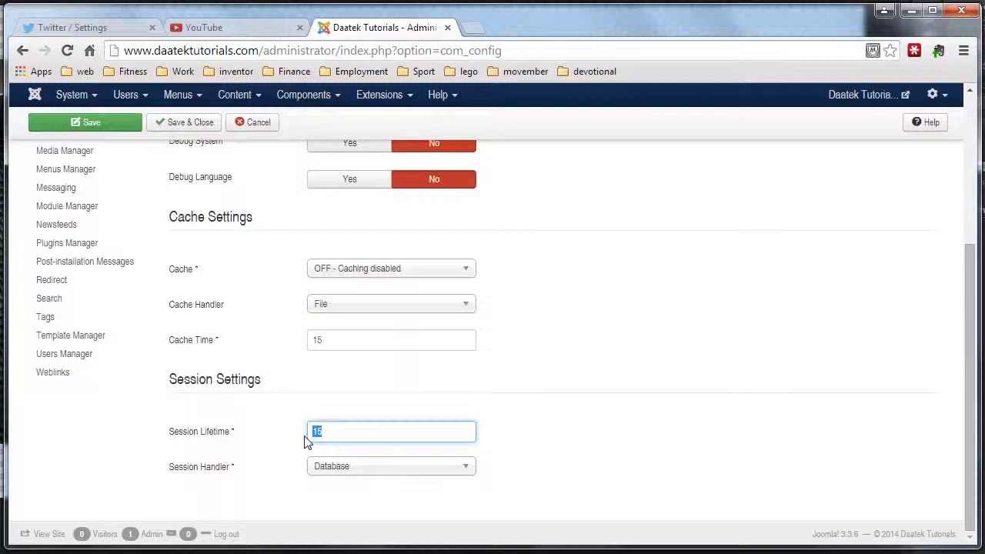
type("60")
left_click_drag(333, 432, 311, 432)
left_click(330, 429)
scroll(506, 476, "up", 3)
scroll(505, 475, "up", 10)
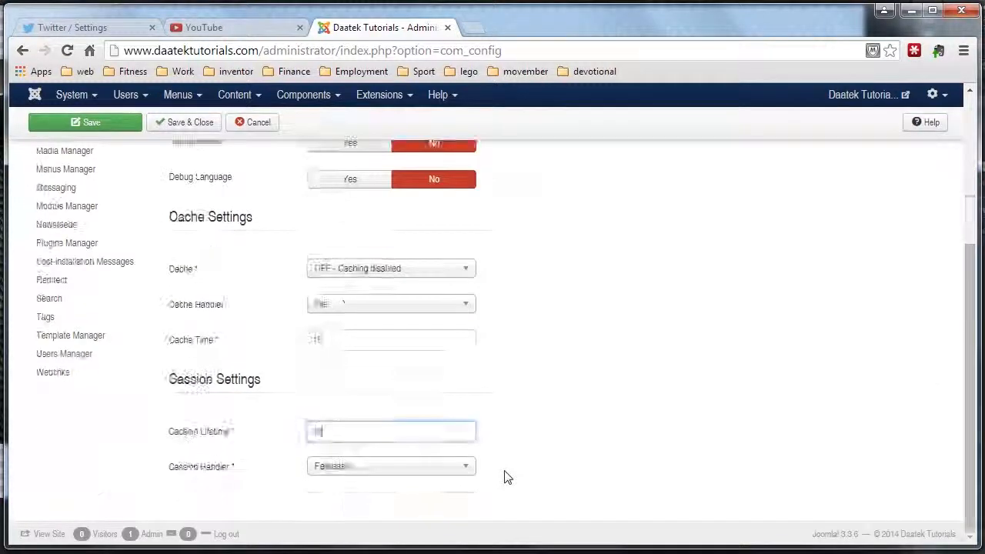